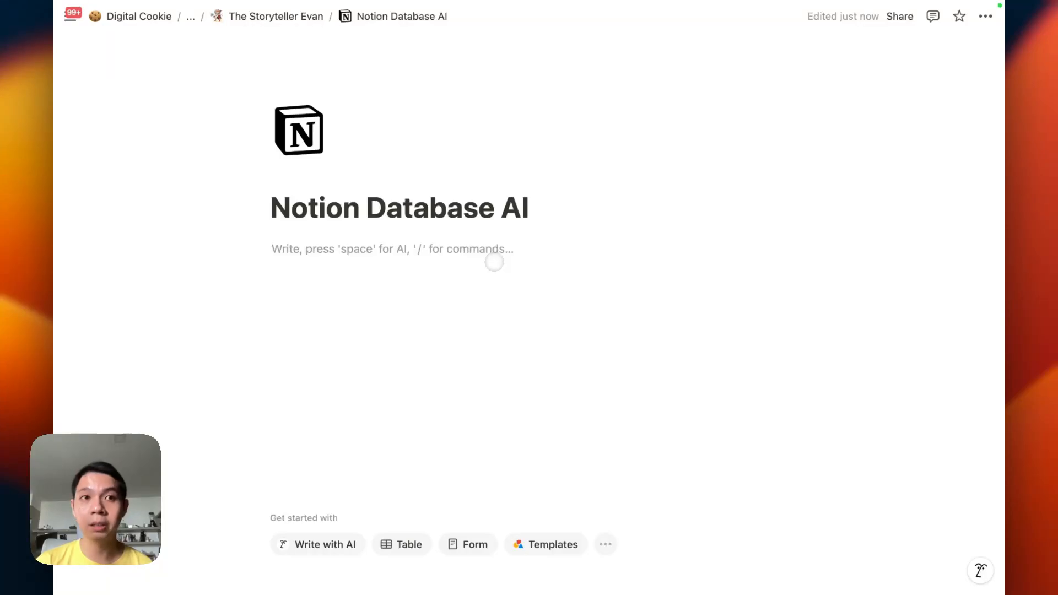
Insert a new database block on the page and choose to build it with AI
type("/databa")
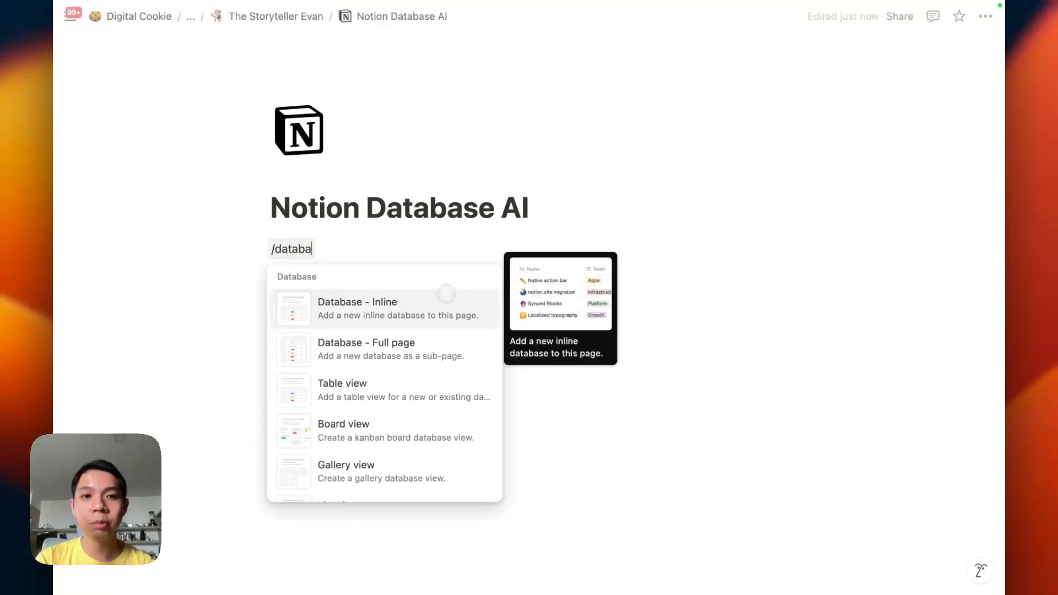
left_click(419, 306)
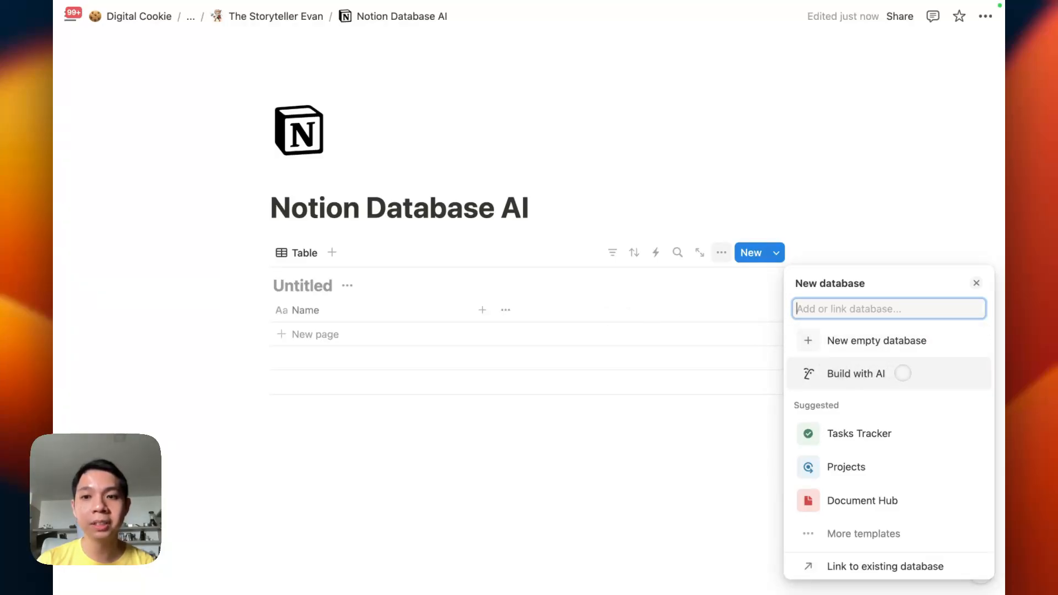
left_click(899, 372)
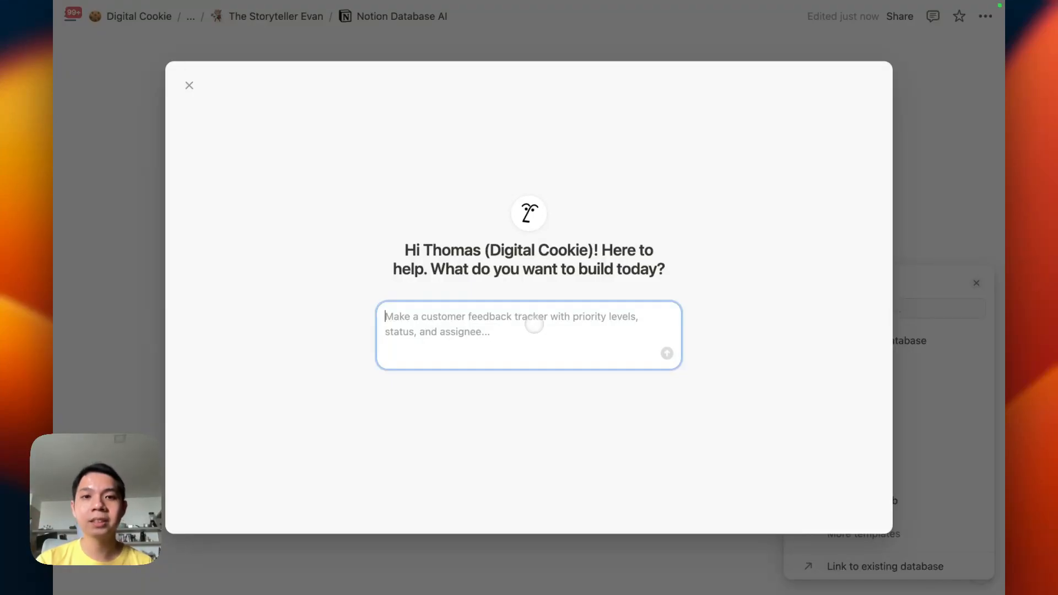
Ask the AI to build a database with the prompt "help me to build a simple checklist."
type("help me to b")
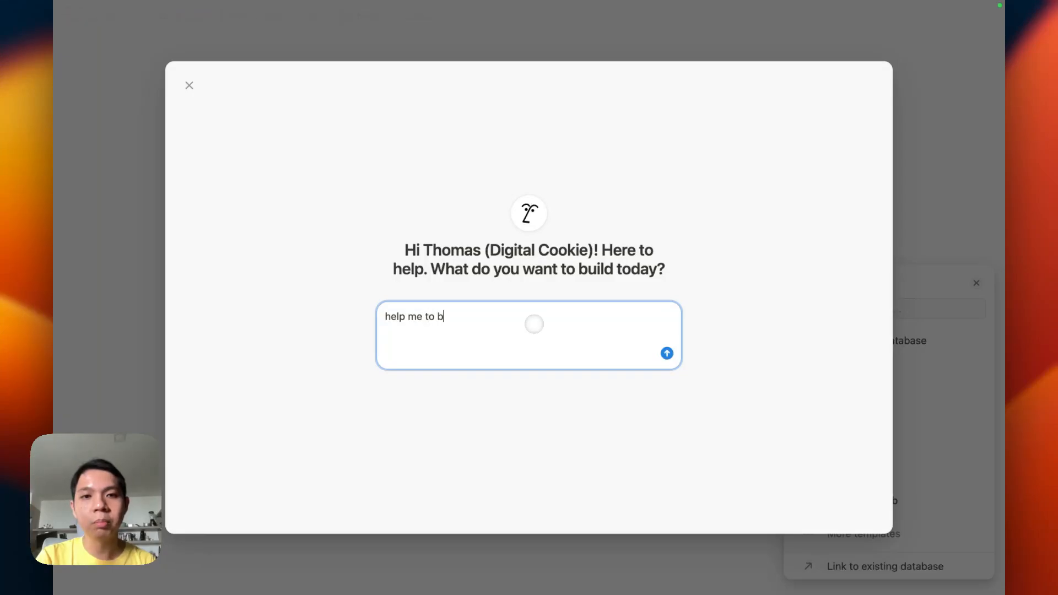
type("uild a simple checklist.")
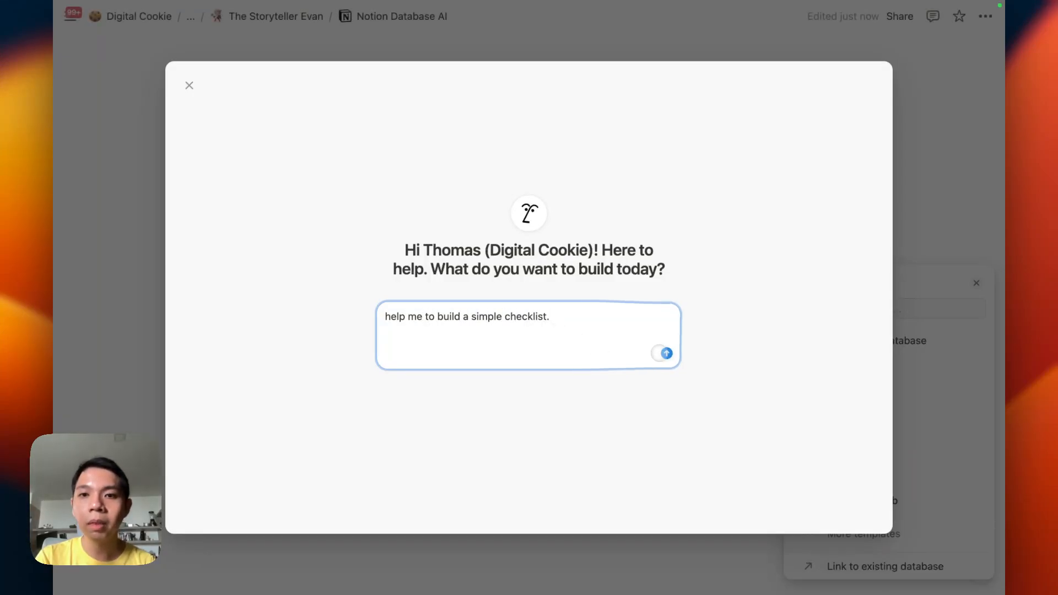
left_click(667, 354)
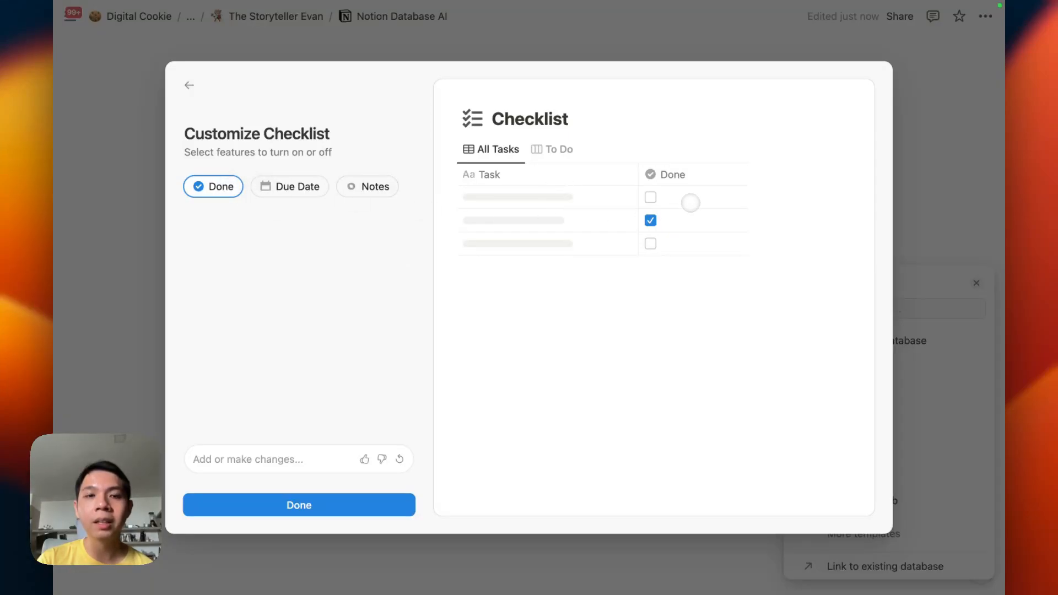
Turn on the Due Date feature and request "add a formula to check when it's overdue."
left_click(281, 190)
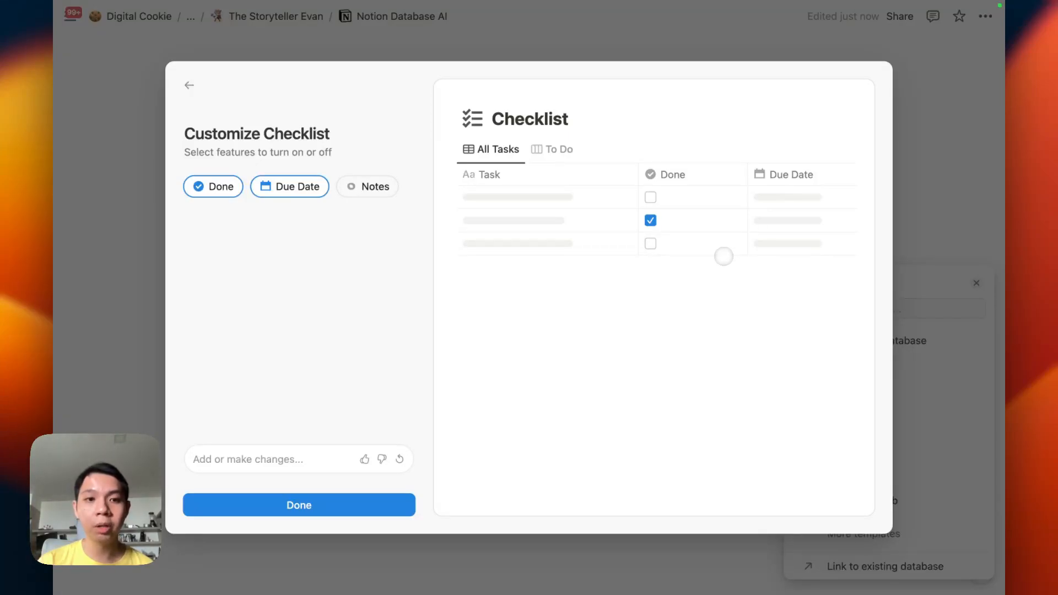
left_click(347, 463)
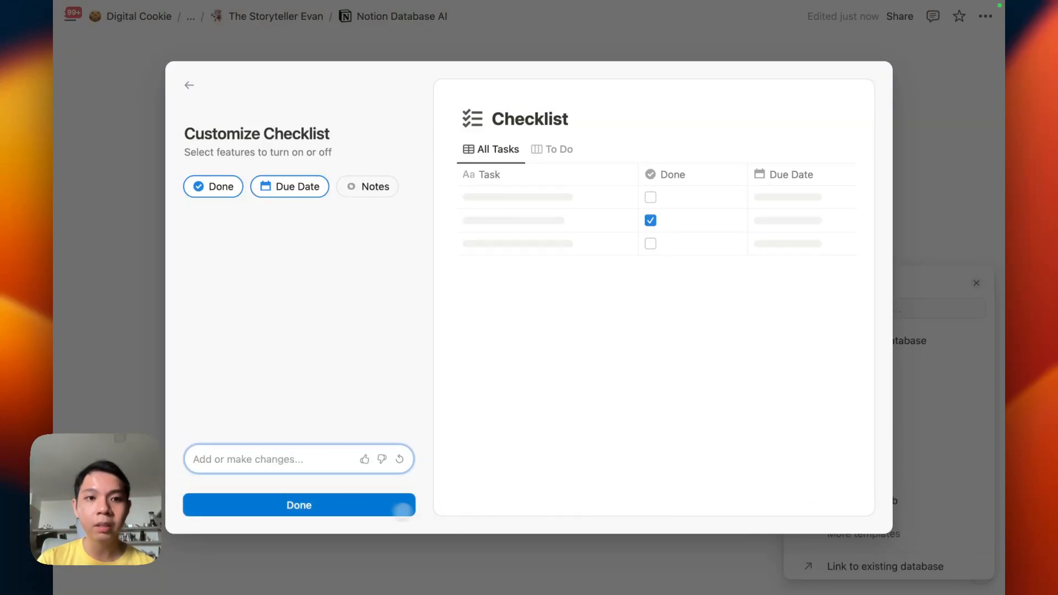
type("add a prompt")
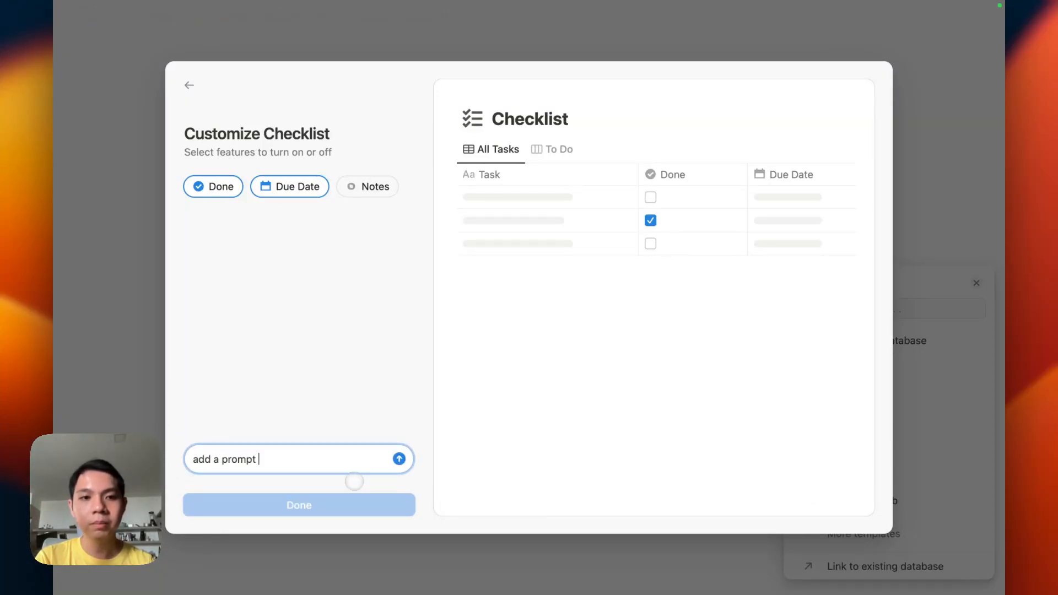
key("super+a")
type("add f")
key("BackSpace")
type("a formula")
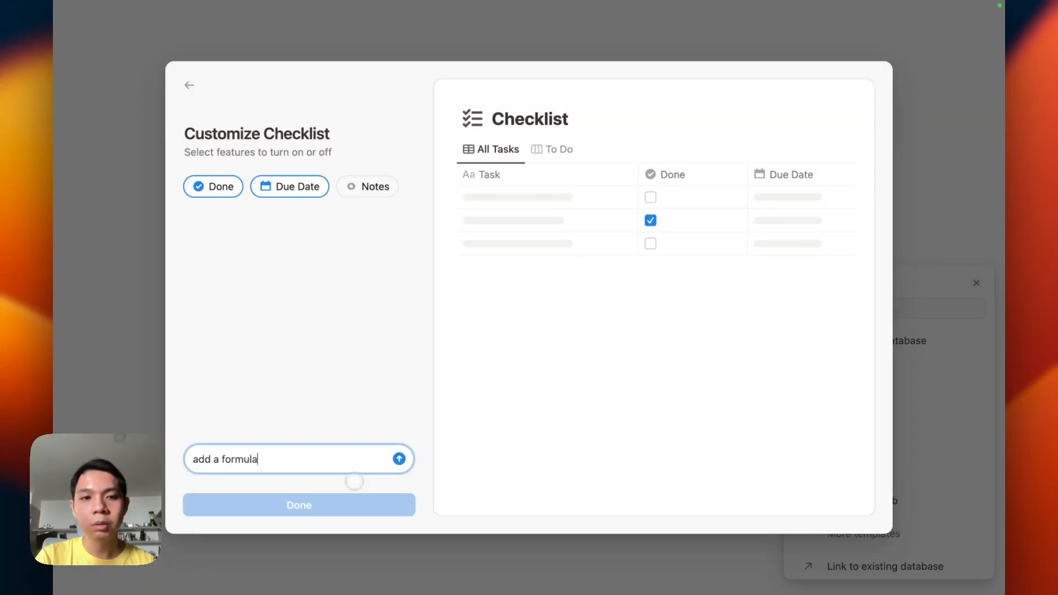
type(" to check when it's overdue")
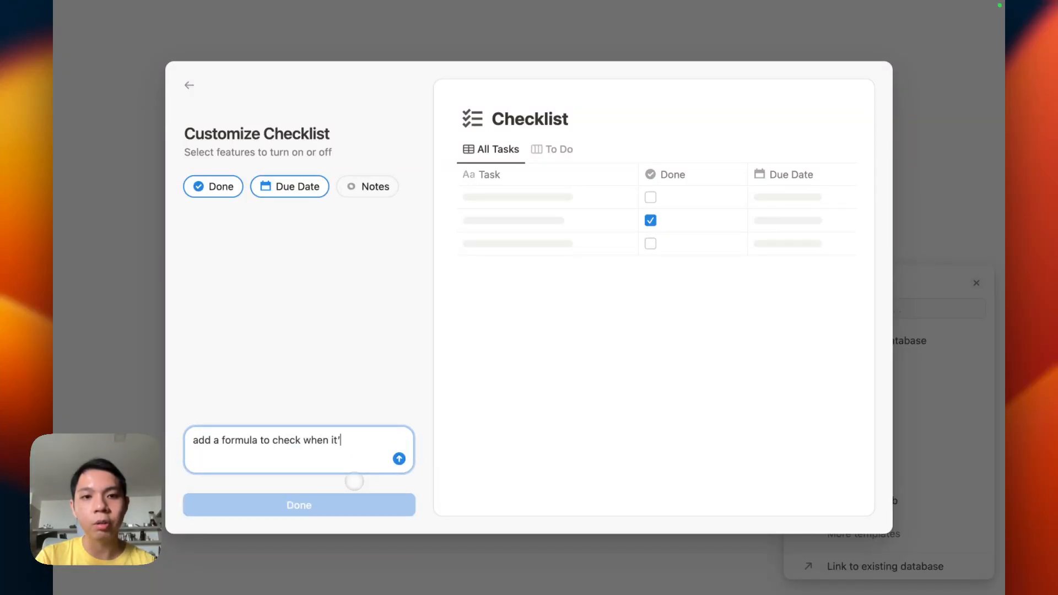
type(".")
left_click(399, 458)
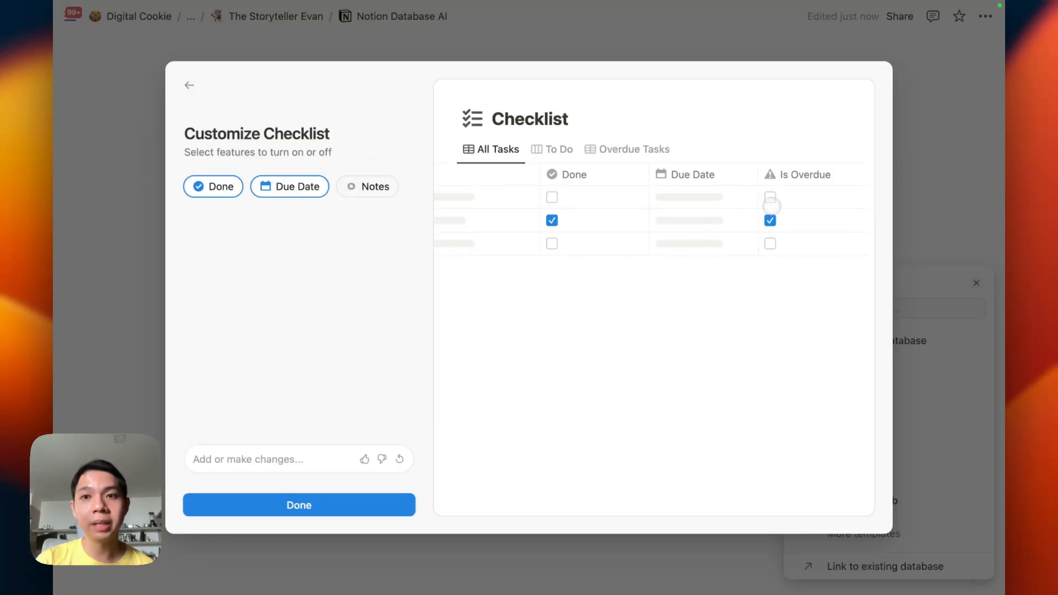
Ask the AI to make the formula more advanced with red (overdue), amber (on the date) and green (fine) lights
left_click(270, 462)
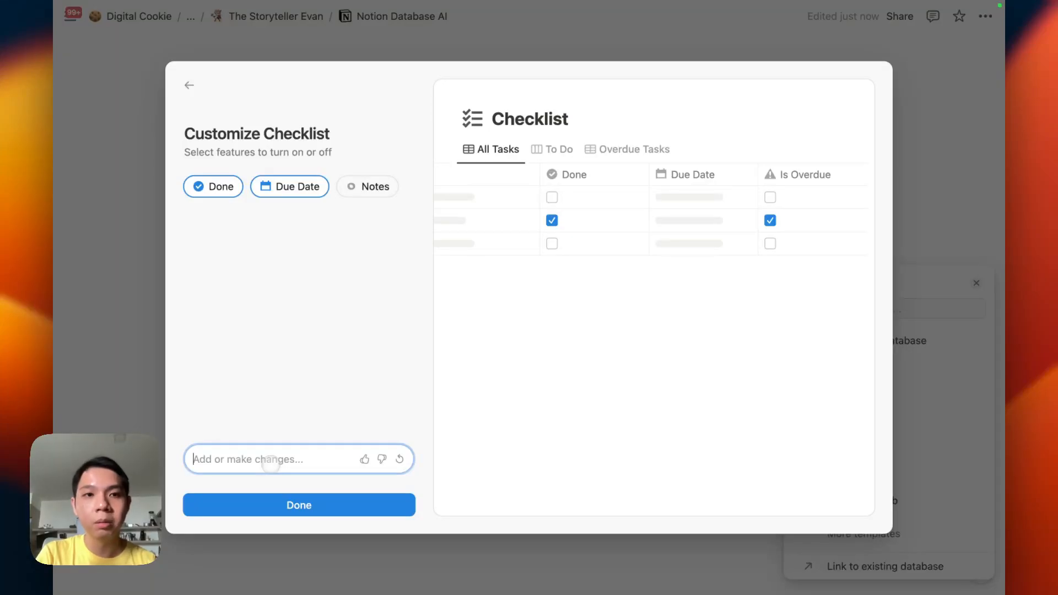
type("help me maek th")
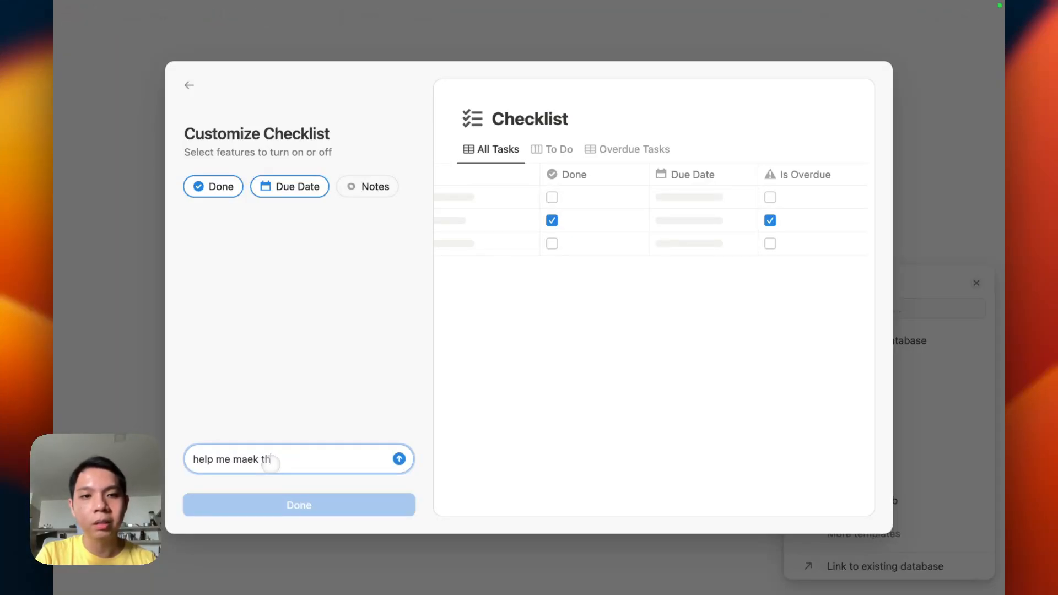
type("e")
key("BackSpace")
key("BackSpace")
key("BackSpace")
key("BackSpace")
key("BackSpace")
key("BackSpace")
type("ke the ")
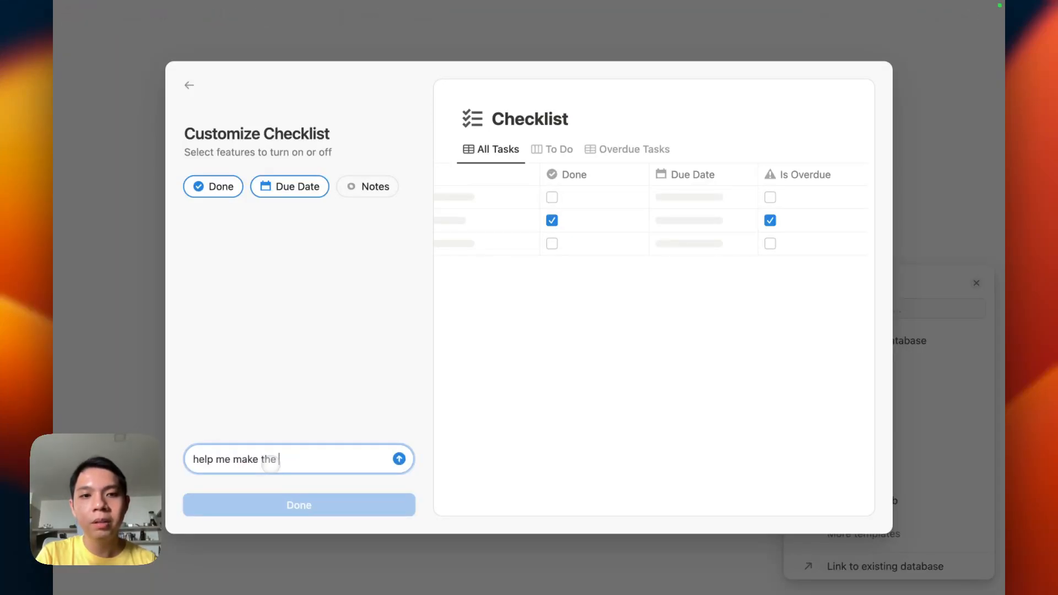
type("formula more")
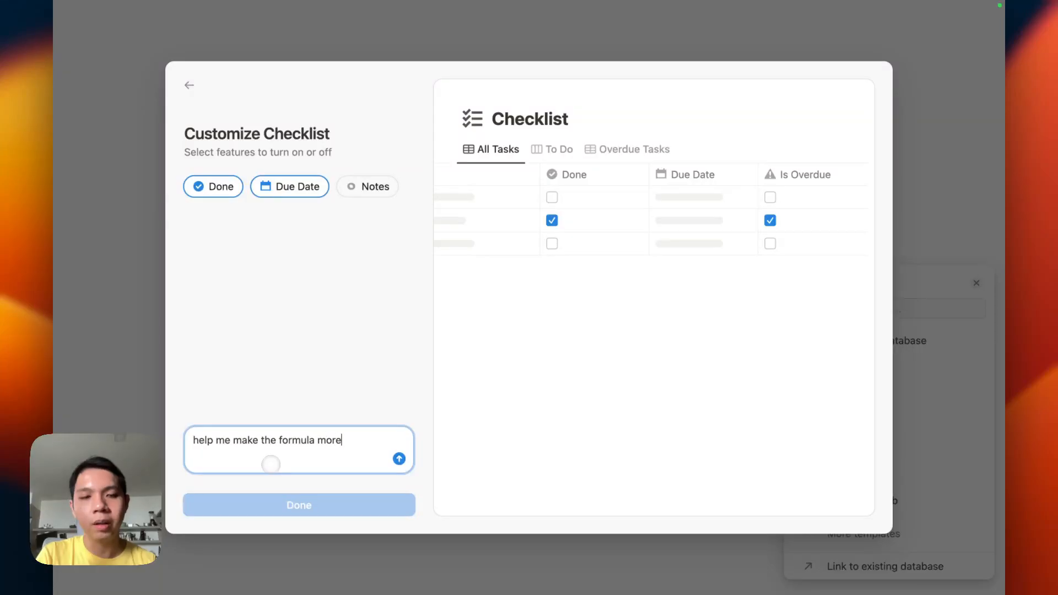
type(" advance with ")
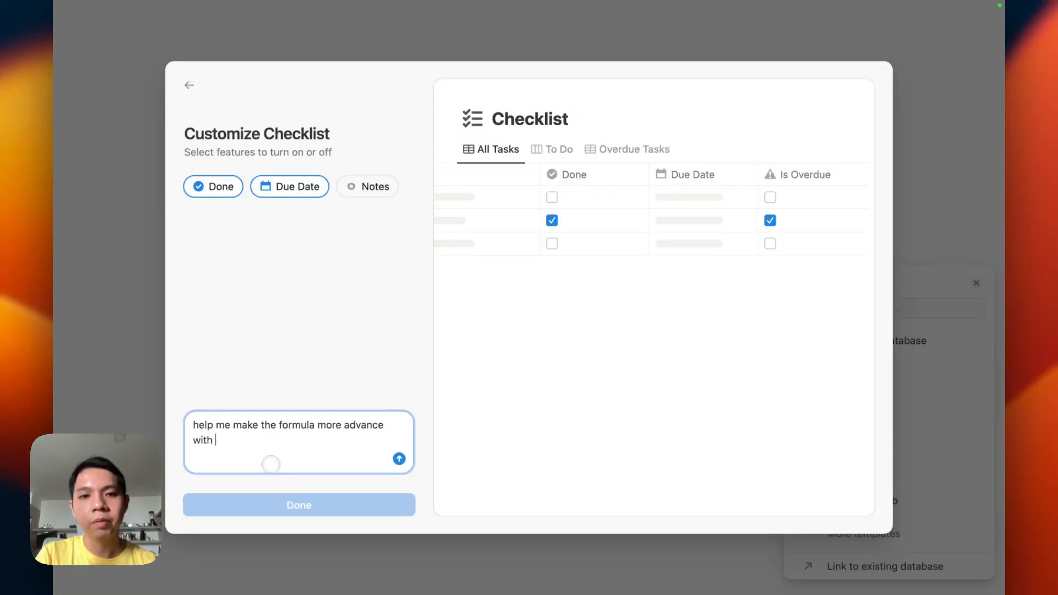
type("red, amb")
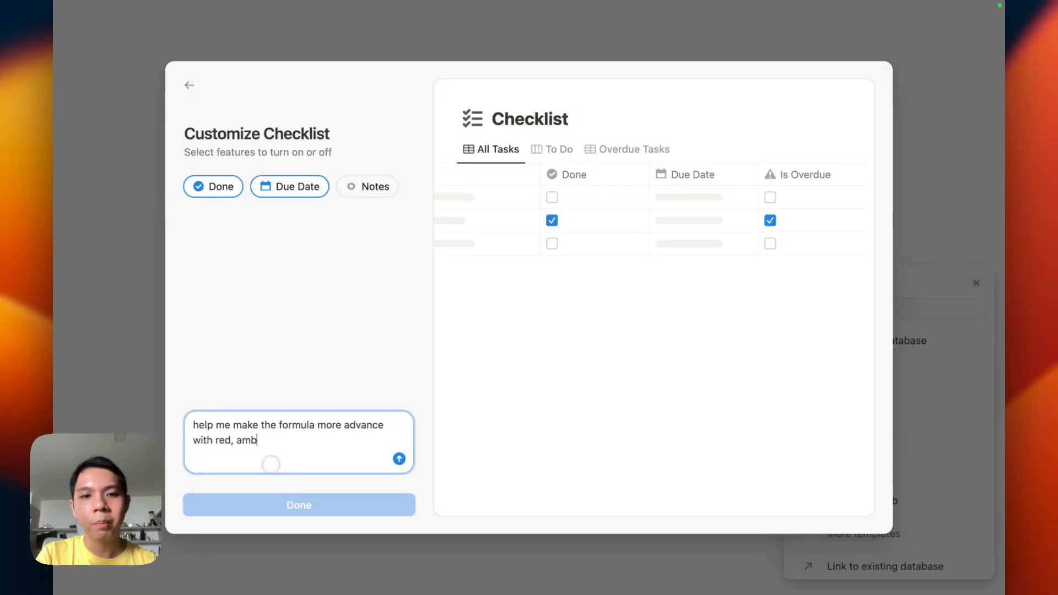
type("er and green ligh")
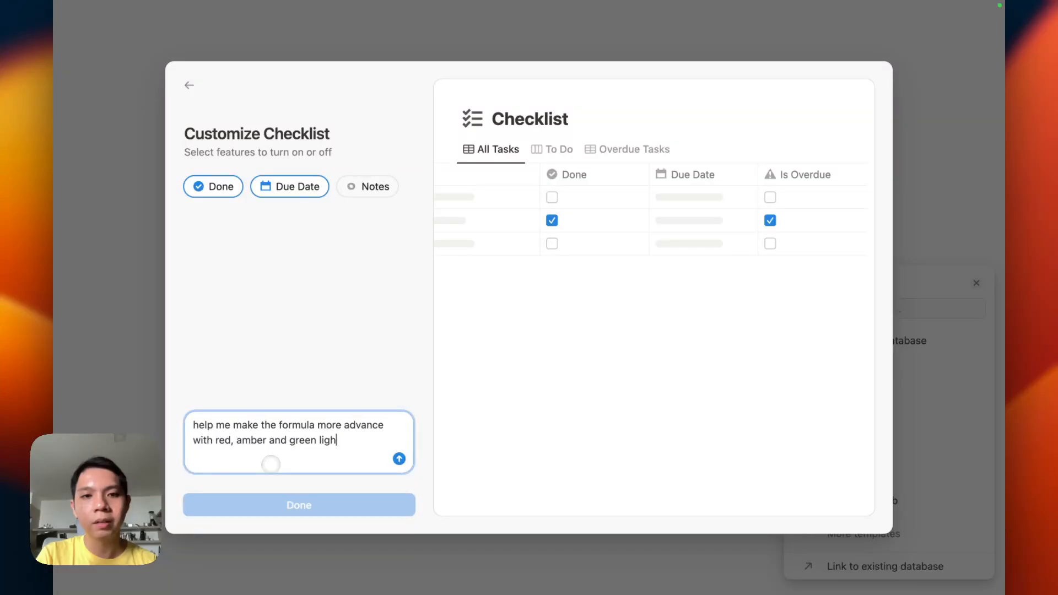
type("t feature.")
key("shift+Return")
key("shift+Return")
type("The ")
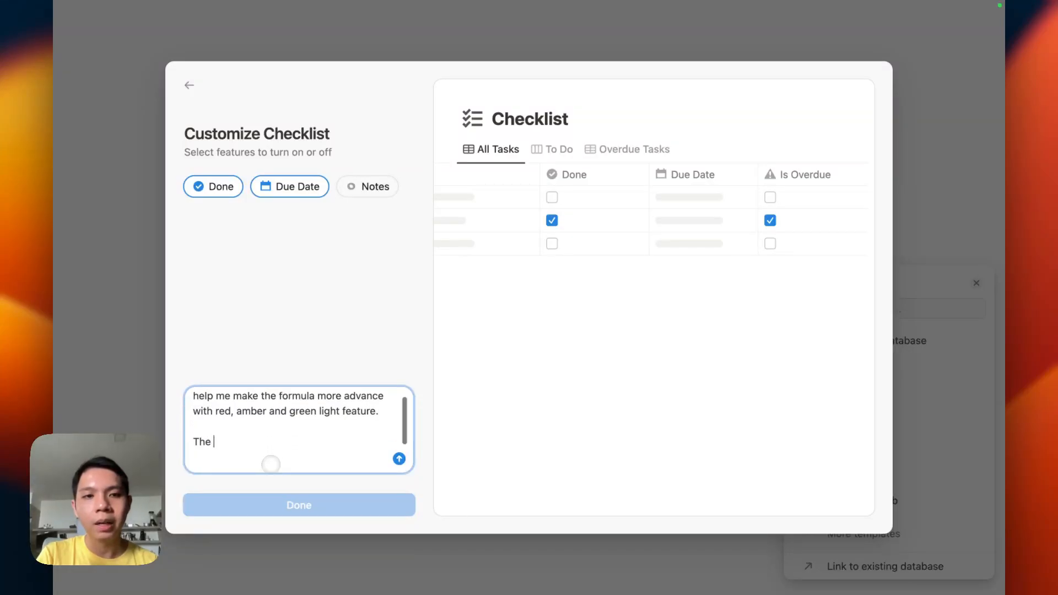
type("idea is that red = ")
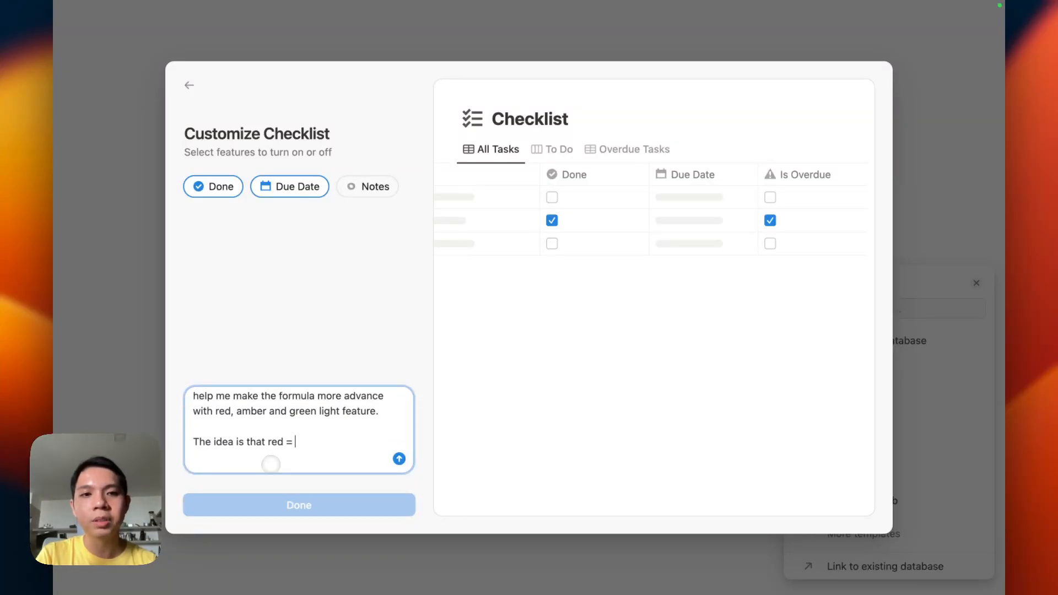
type("overdue")
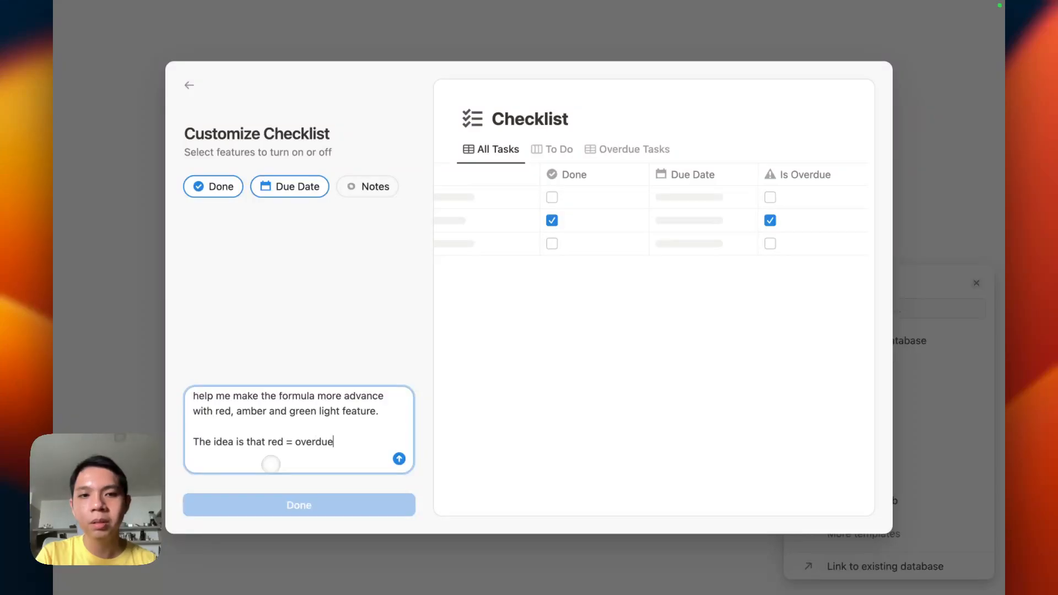
type(", amber is ")
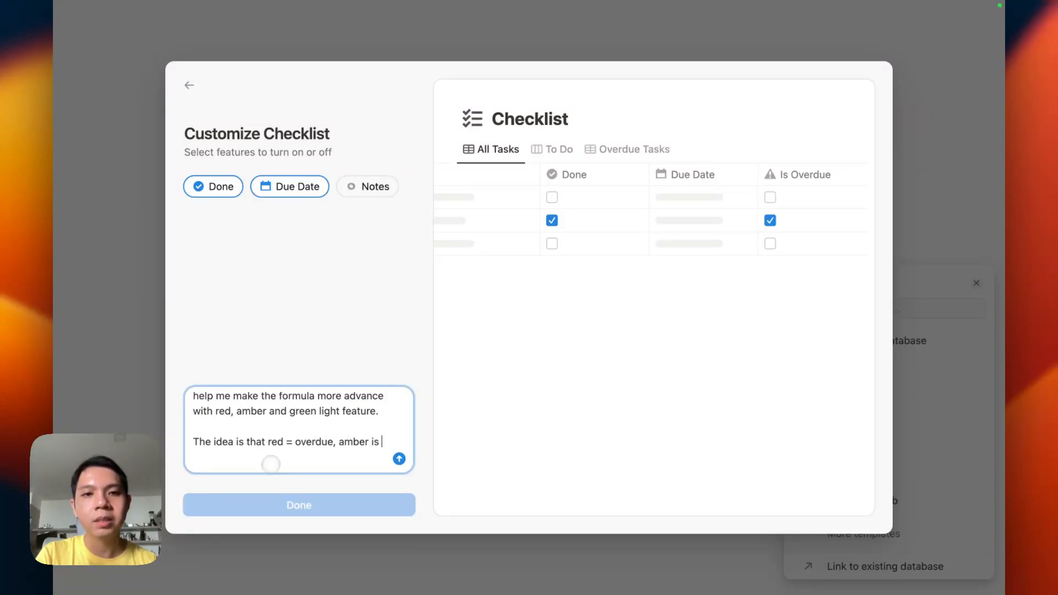
type("on the da")
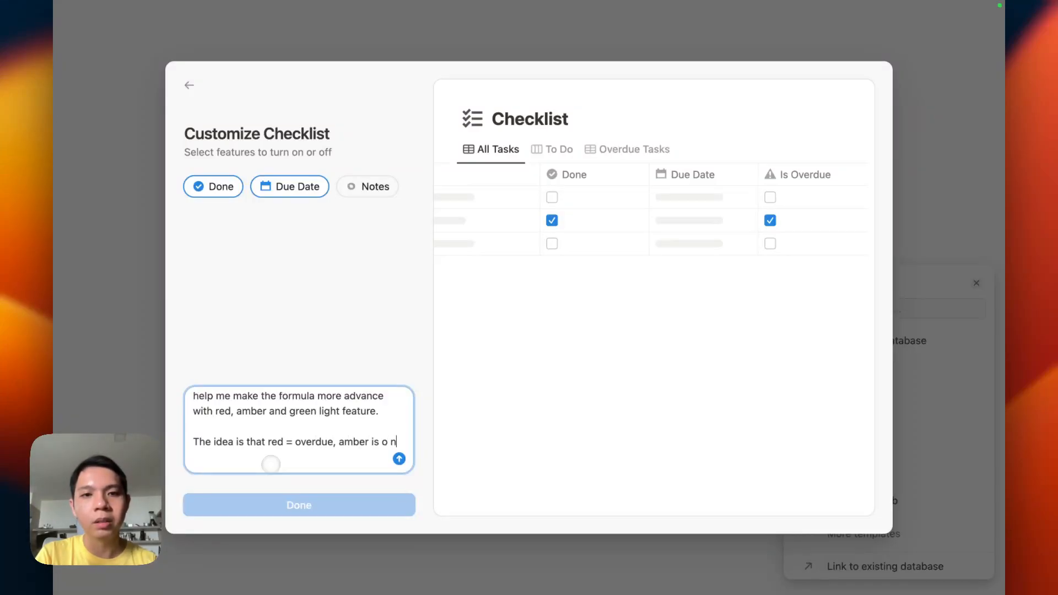
type("te itself a")
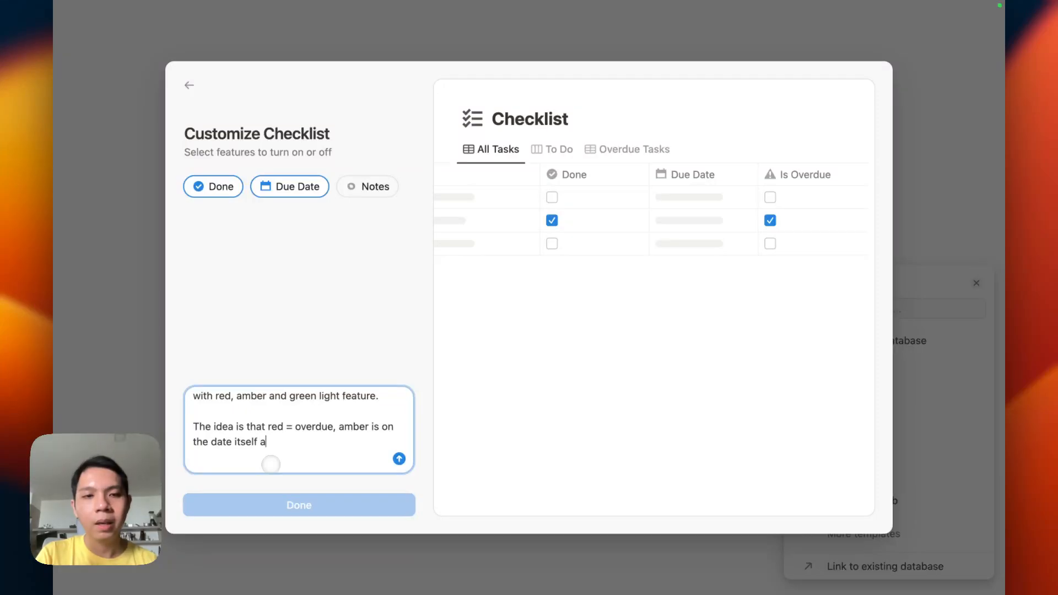
type("nd green is fine.")
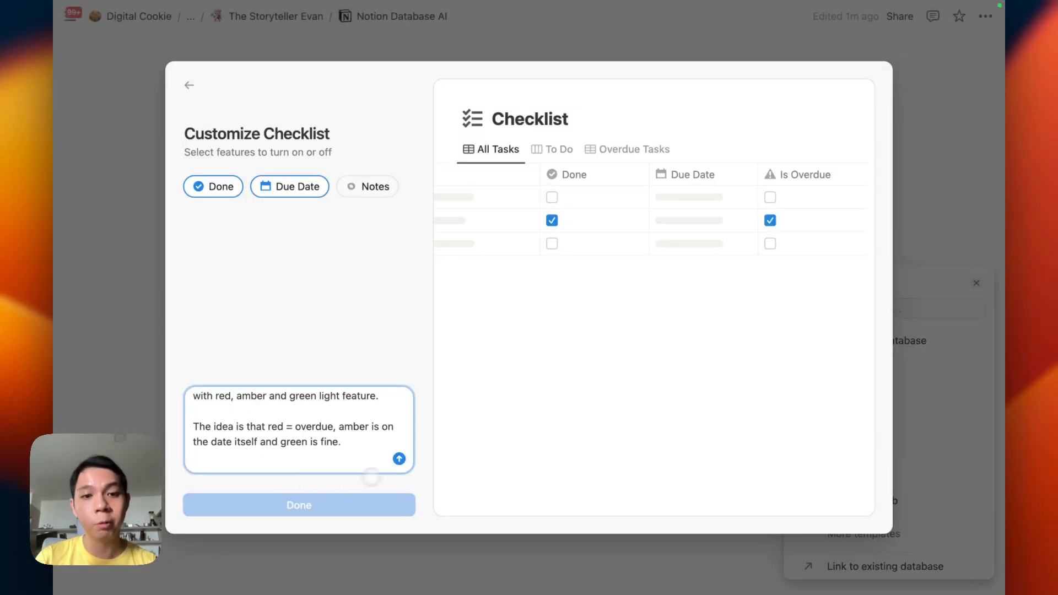
left_click(399, 458)
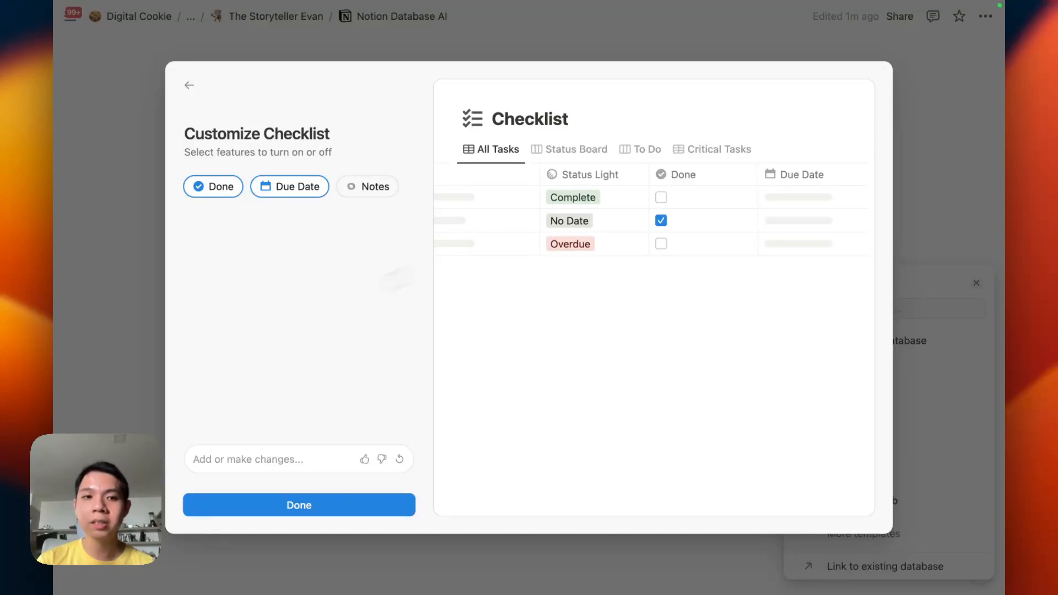
Request "help me create chart to see what I've done for the month." from the AI
left_click(255, 468)
type("help me crea")
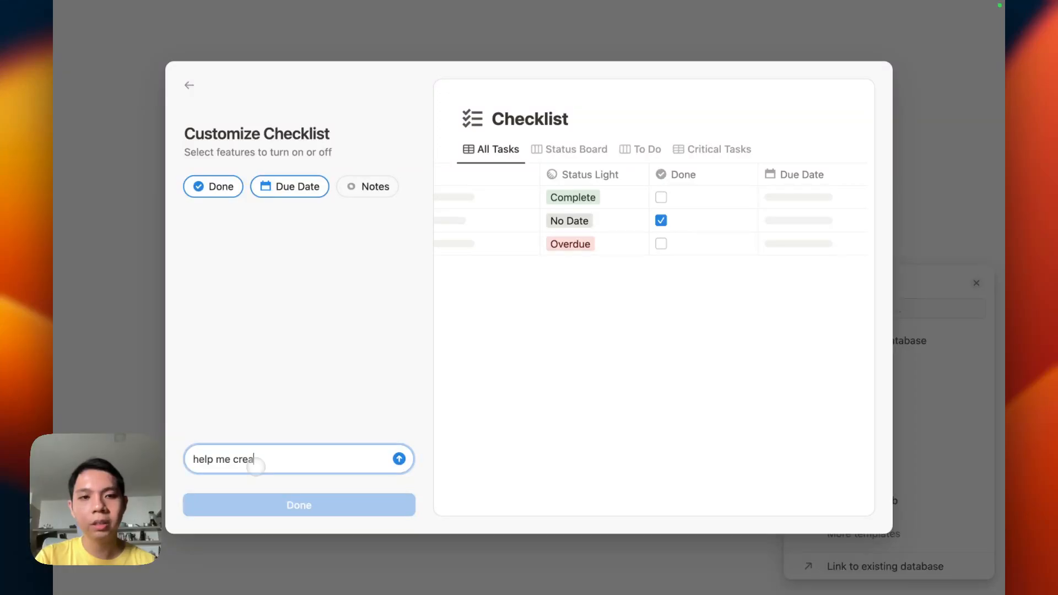
type("te chart to see ")
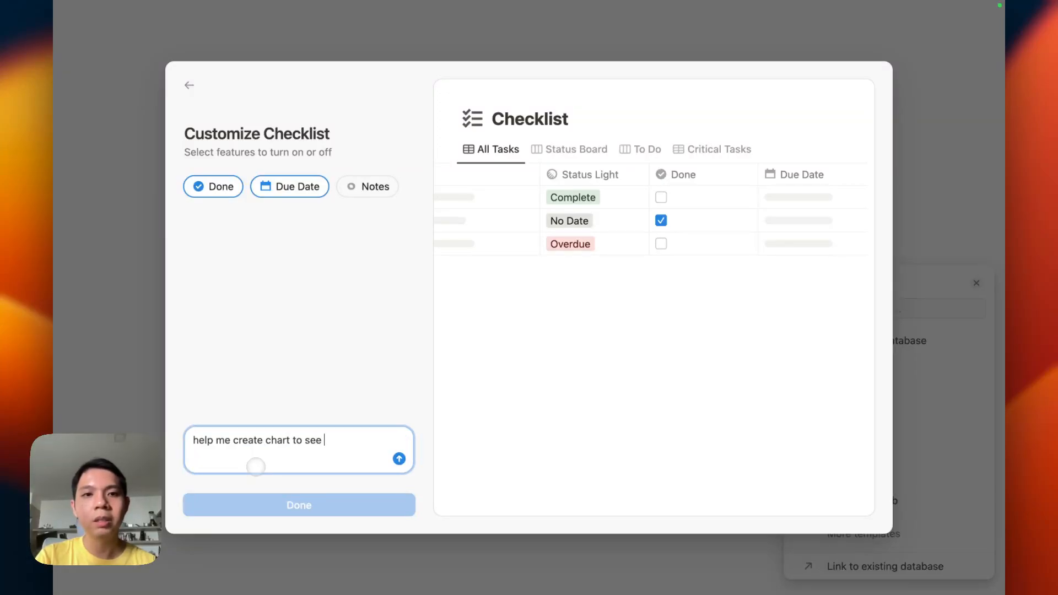
type("what I've done for the month.")
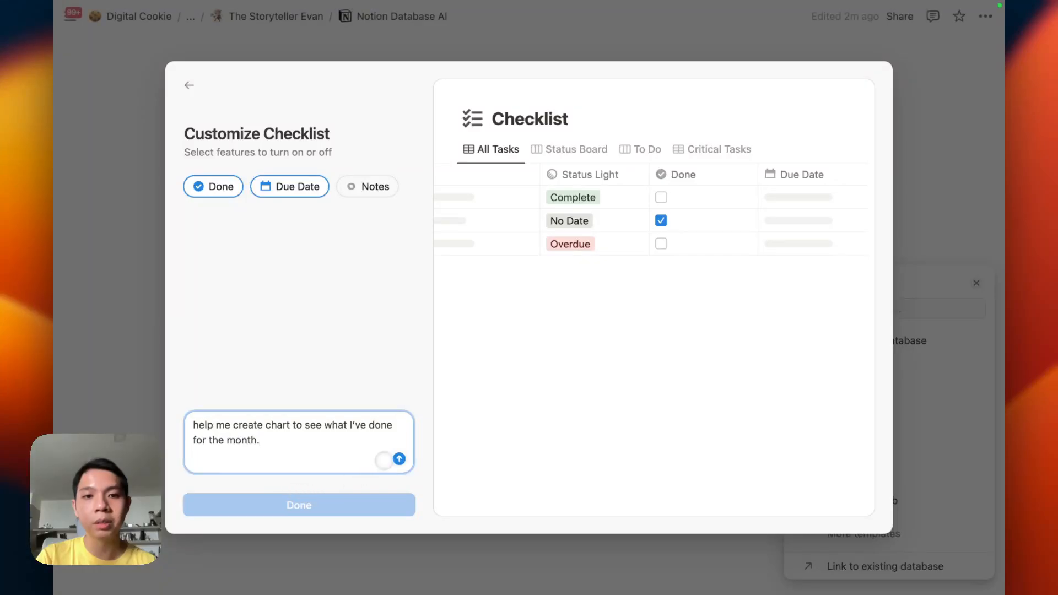
left_click(399, 459)
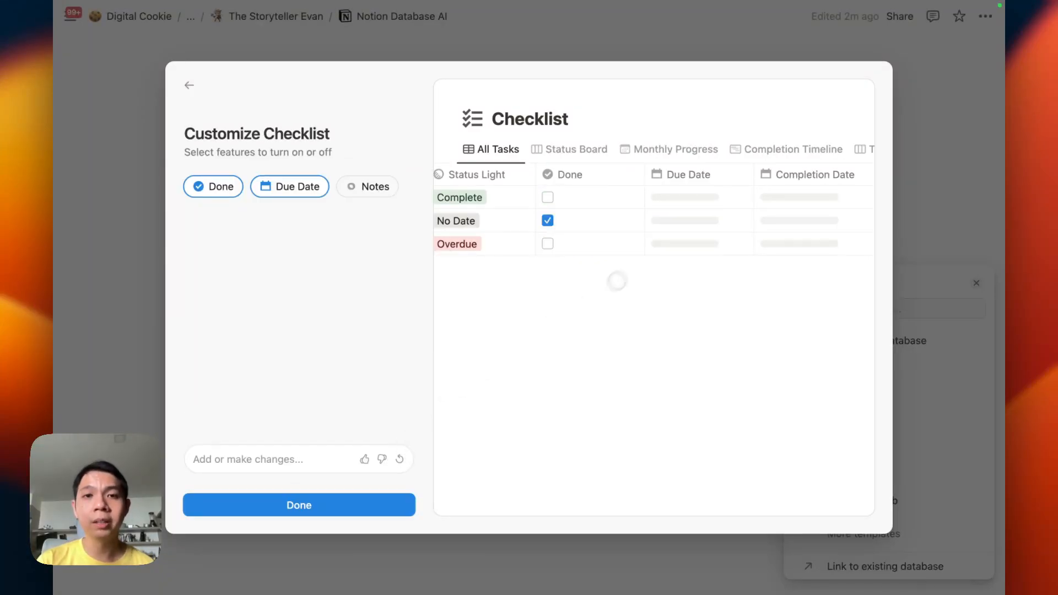
Review the generated checklist columns and finish customizing to insert the database
scroll(784, 150, "right", 2)
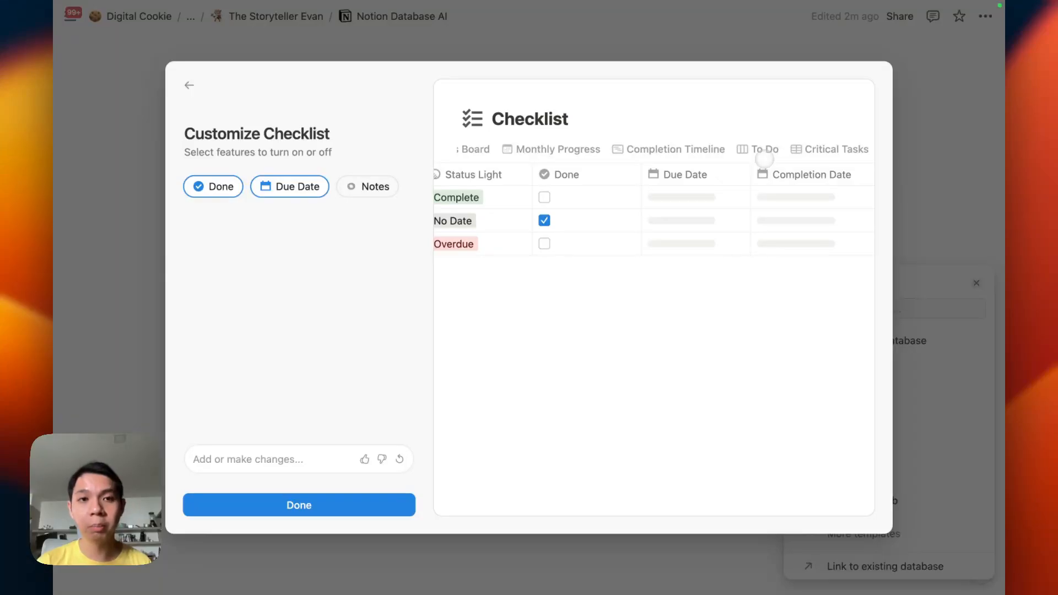
scroll(536, 316, "left", 5)
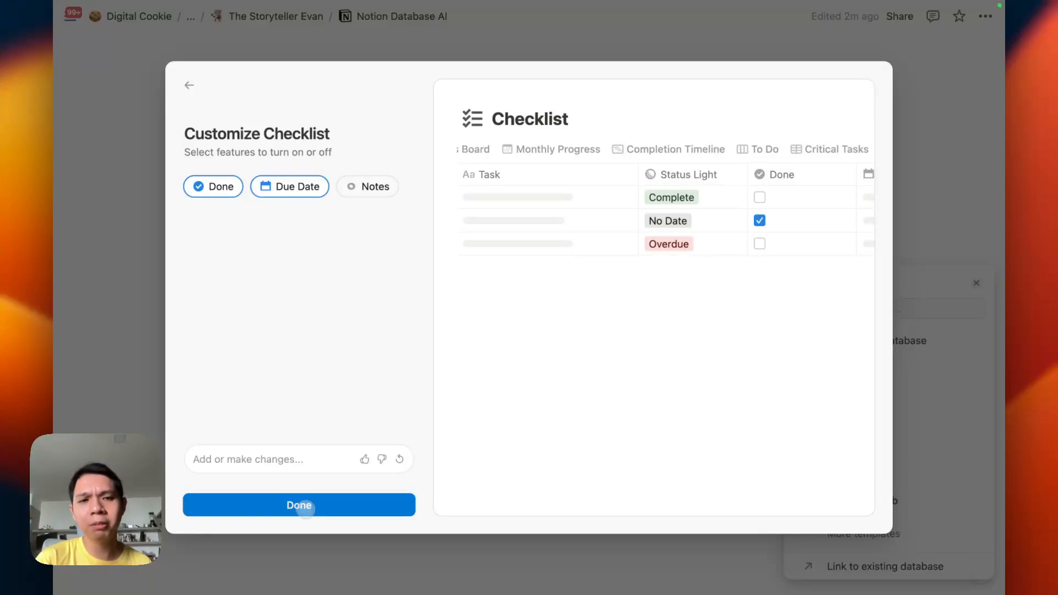
left_click(305, 507)
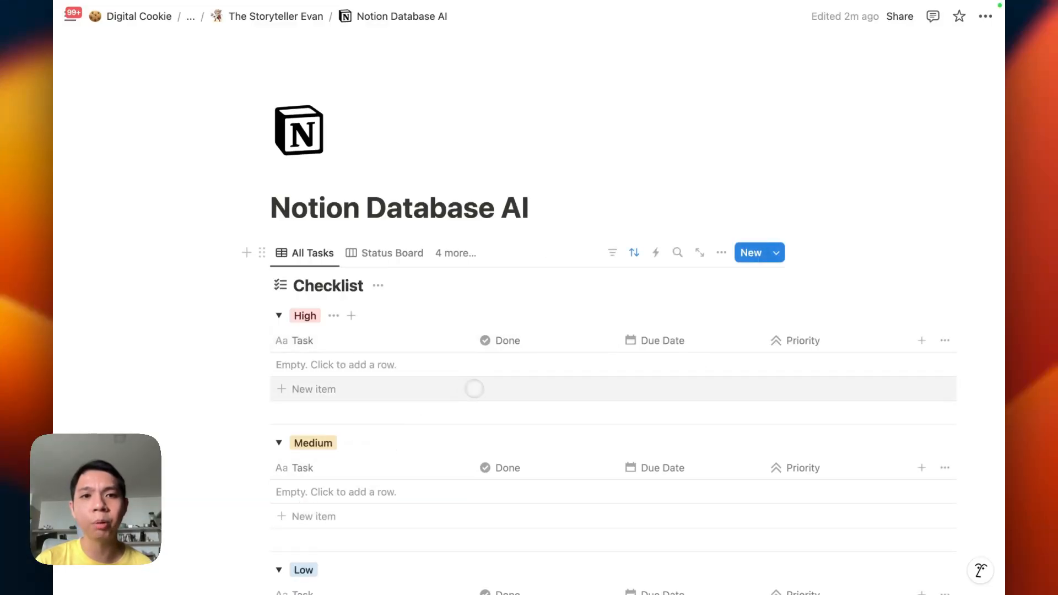
Browse the Checklist's Status Board, Monthly Progress and All Tasks views
scroll(479, 389, "down", 2)
scroll(483, 393, "down", 1)
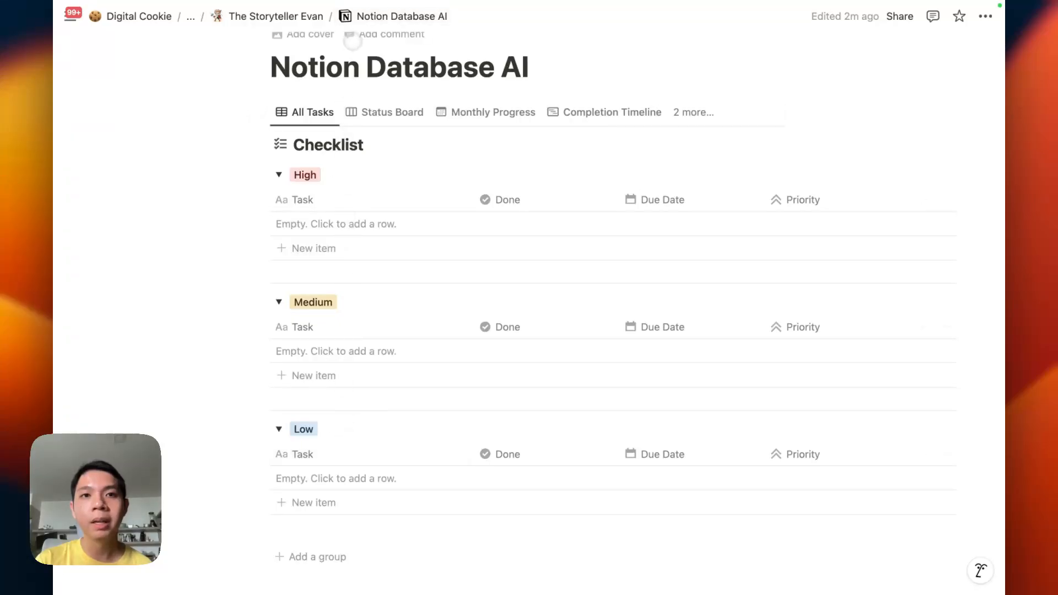
left_click(376, 102)
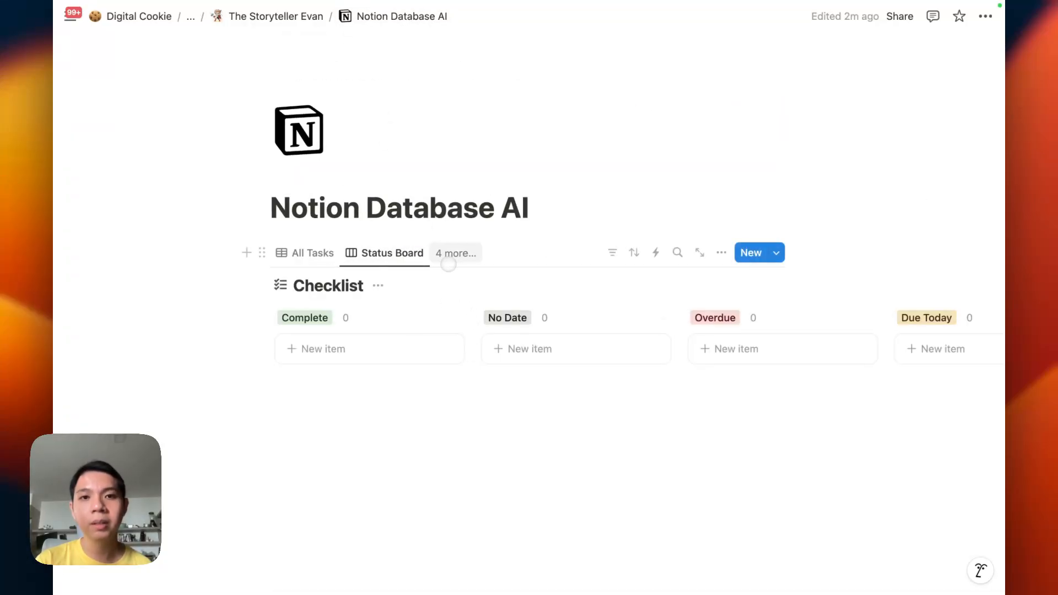
left_click(444, 255)
left_click(458, 345)
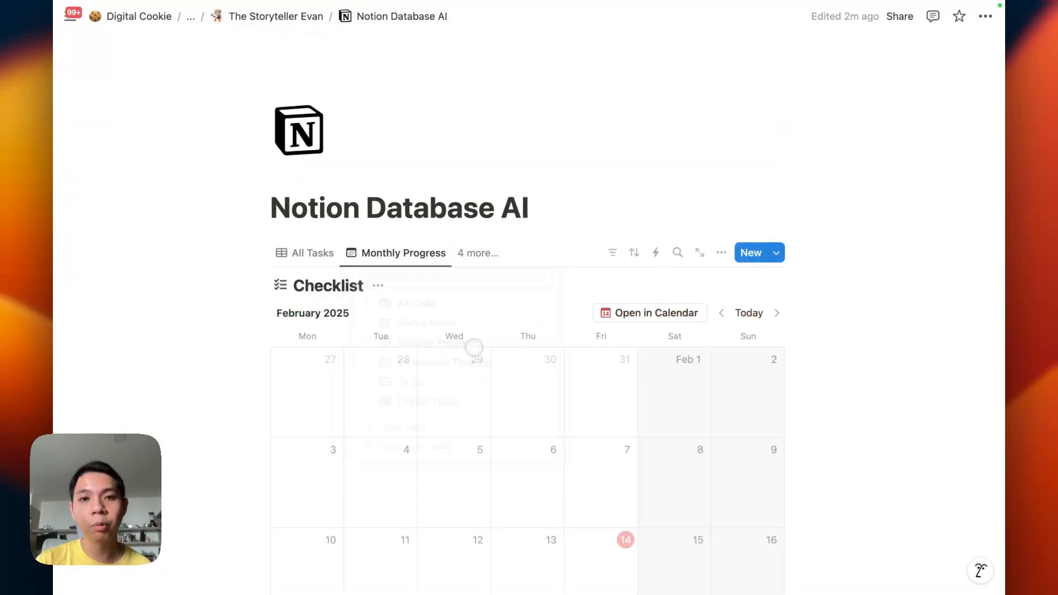
left_click(307, 252)
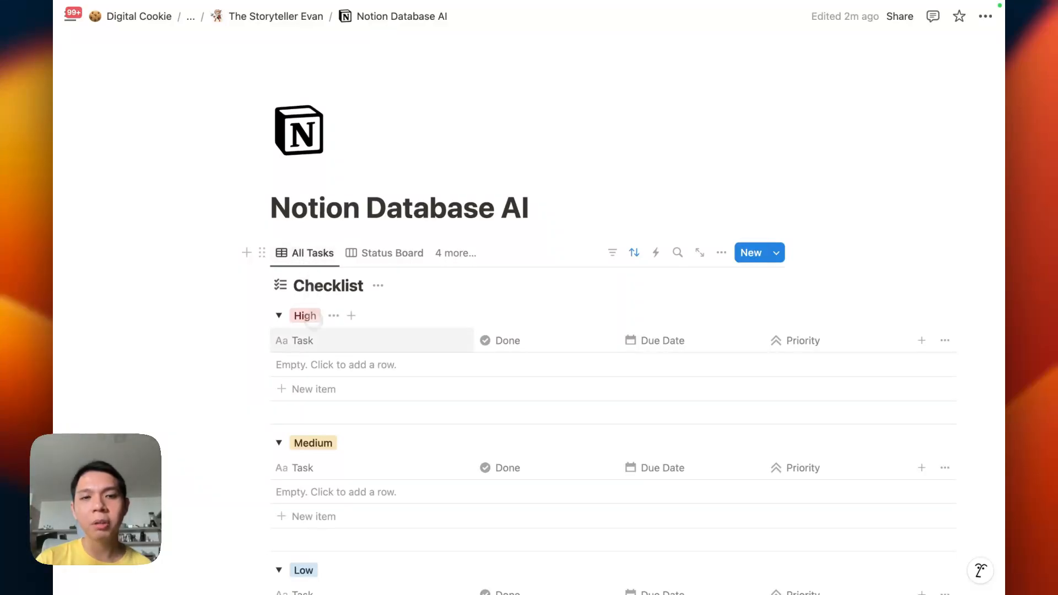
scroll(366, 377, "down", 3)
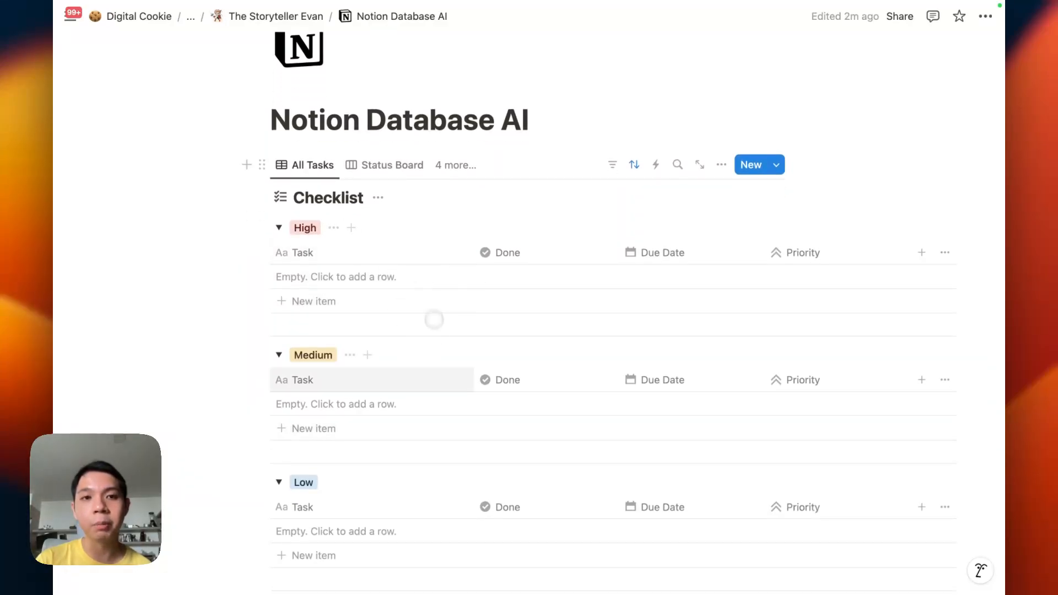
scroll(442, 331, "down", 3)
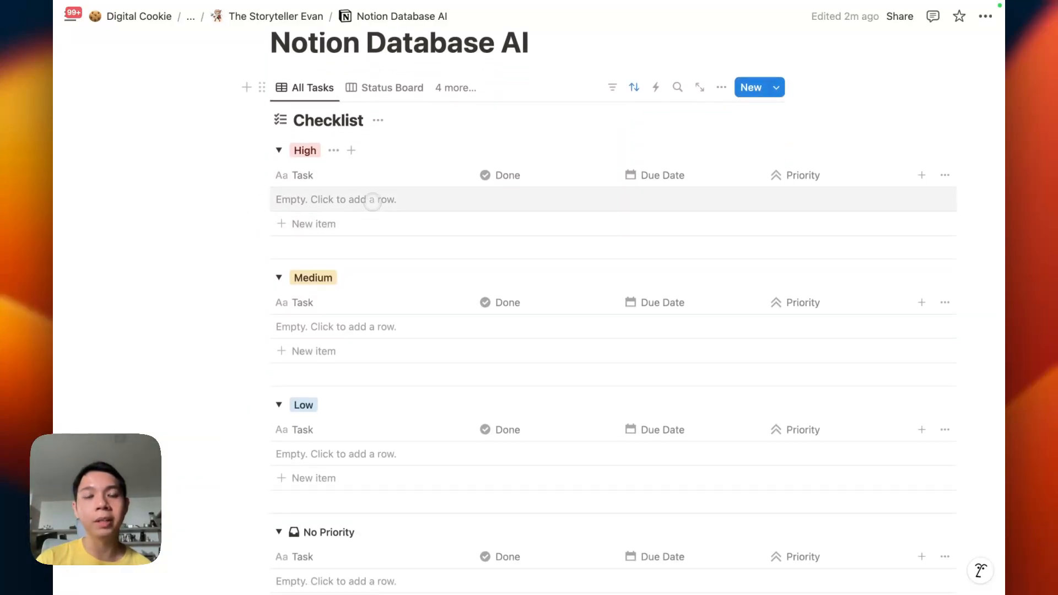